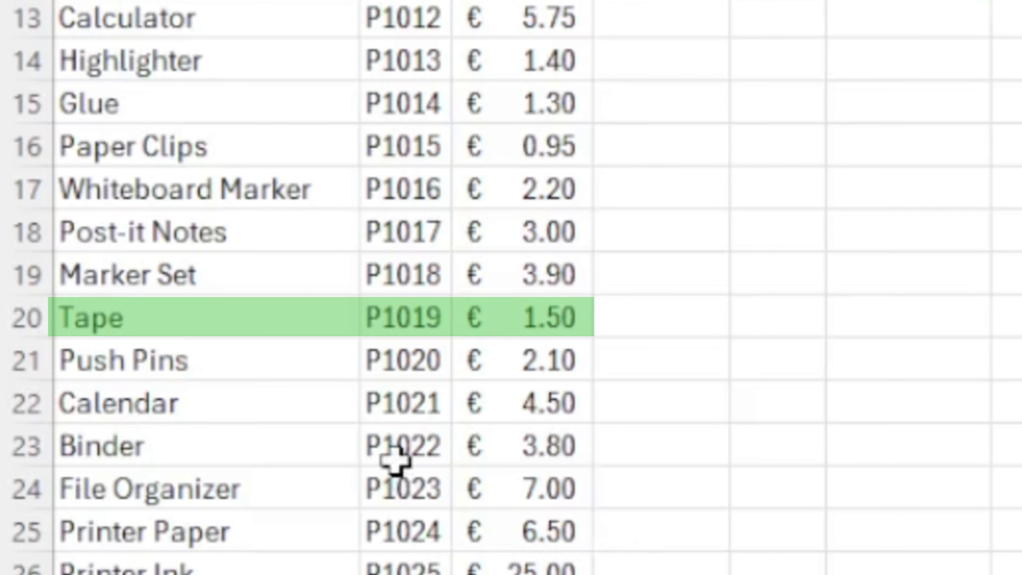
# Step: Look through the product list for the Handbag row with code P1141 and select its code
pyautogui.scroll(-2, 392, 459)
pyautogui.scroll(-9, 388, 465)
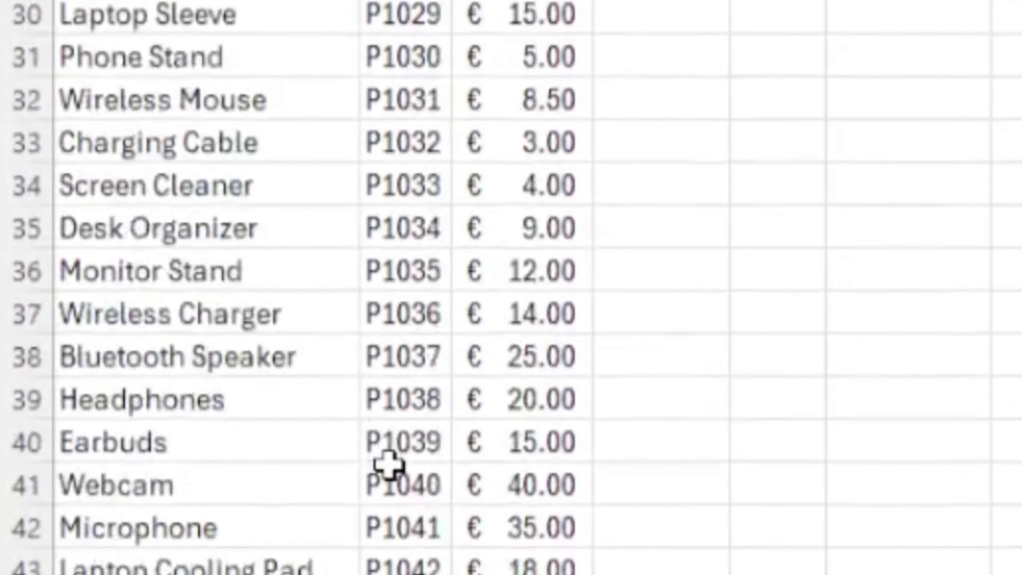
pyautogui.scroll(-13, 389, 466)
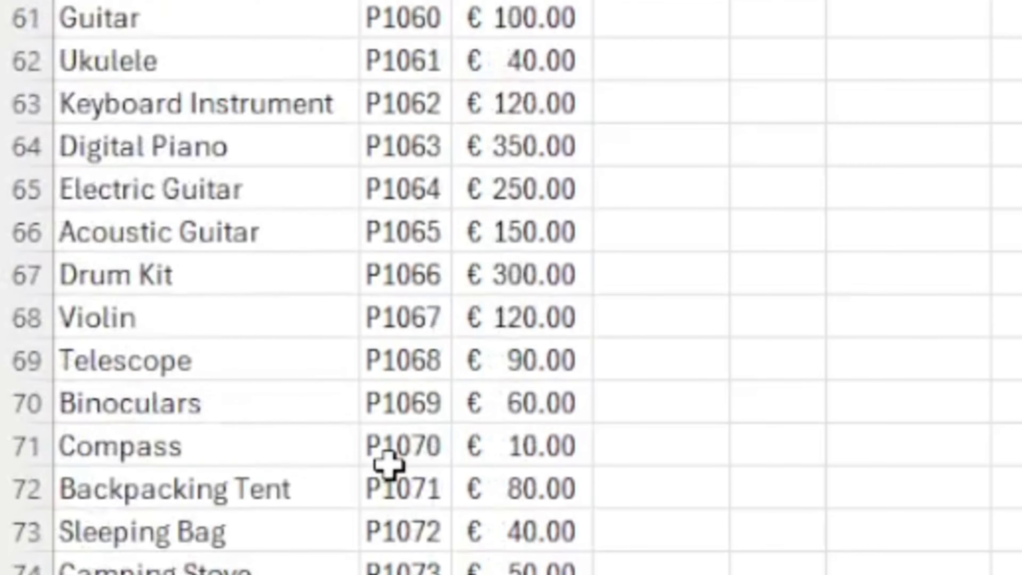
pyautogui.scroll(-8, 389, 465)
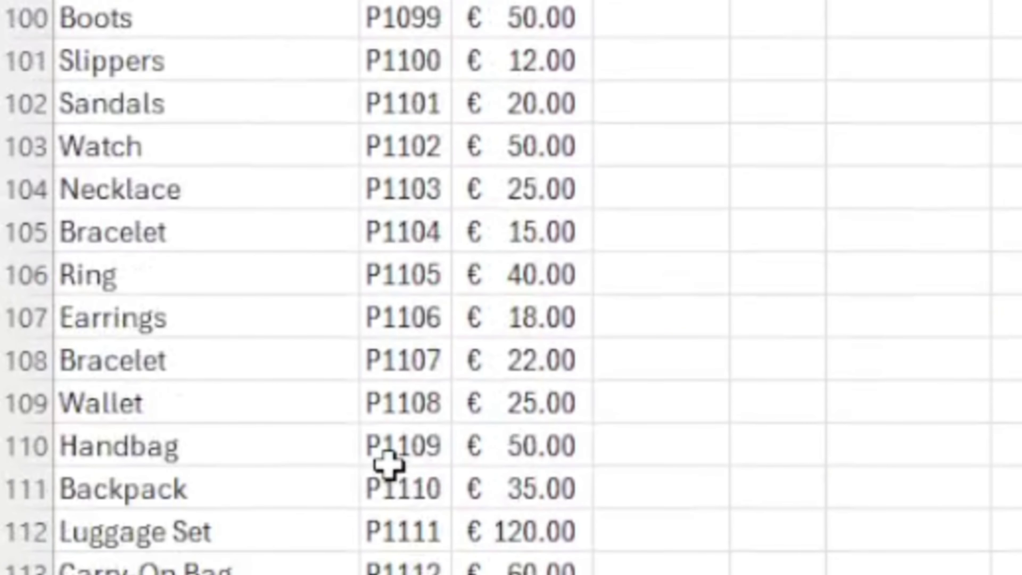
pyautogui.scroll(-9, 388, 465)
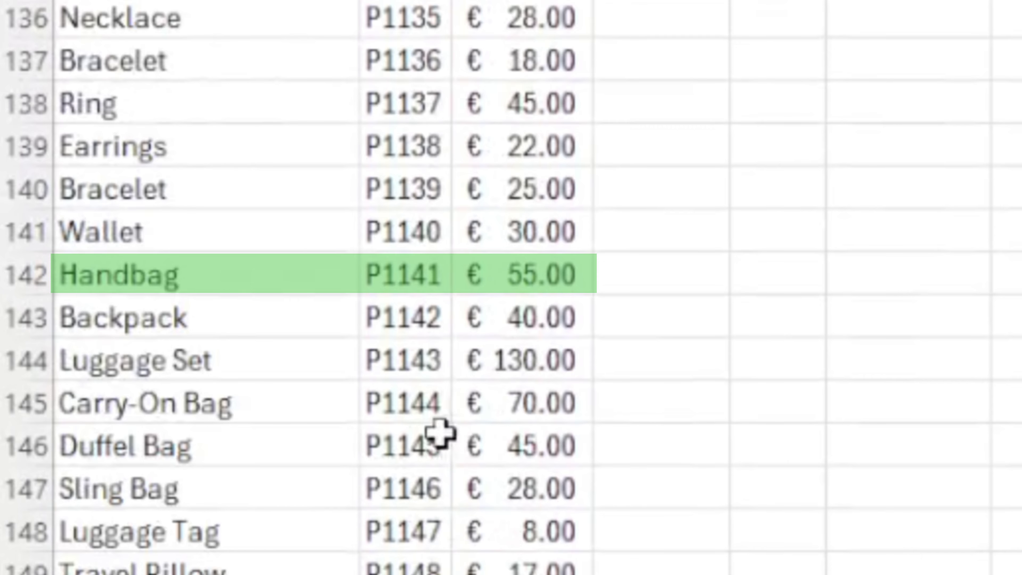
pyautogui.click(422, 276)
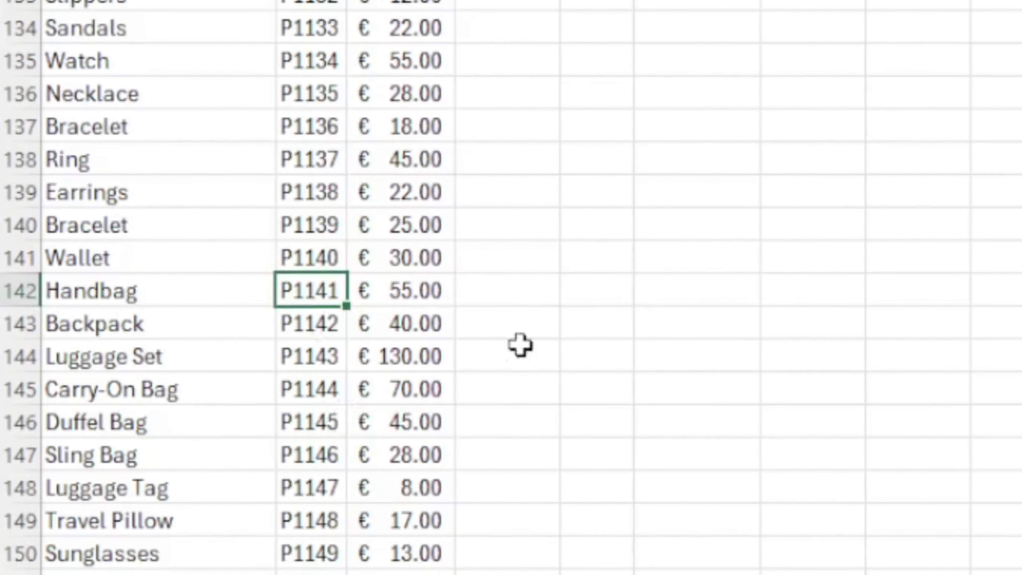
# Step: Enter P1141 as the code to look up in cell F2
pyautogui.scroll(20, 402, 435)
pyautogui.scroll(20, 212, 338)
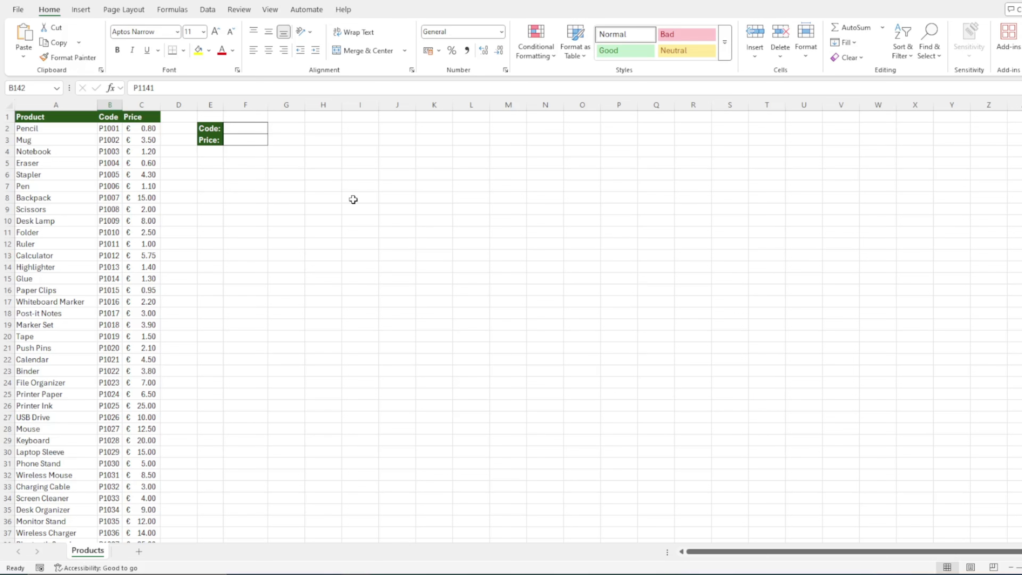
pyautogui.click(237, 125)
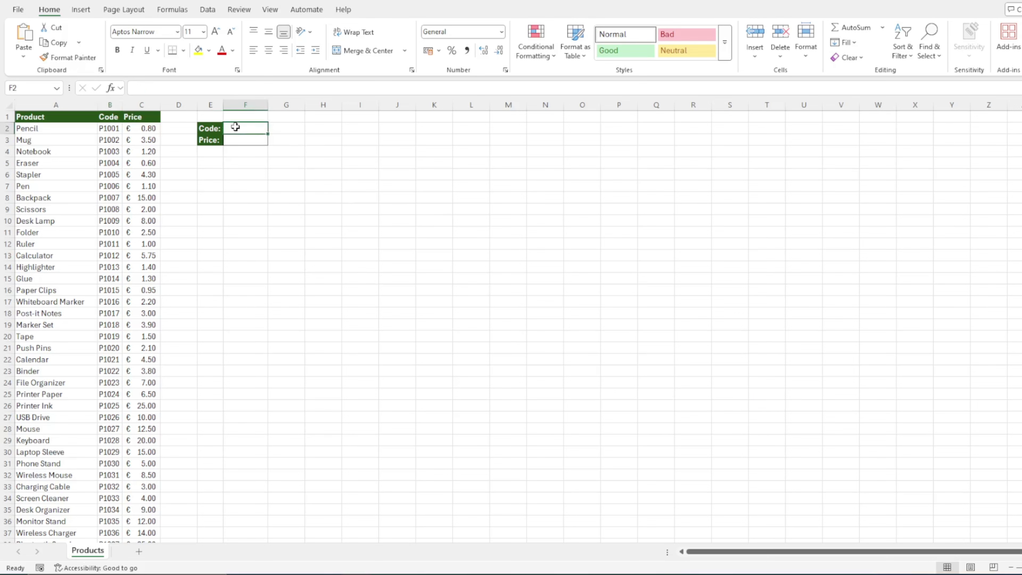
pyautogui.write('P1141')
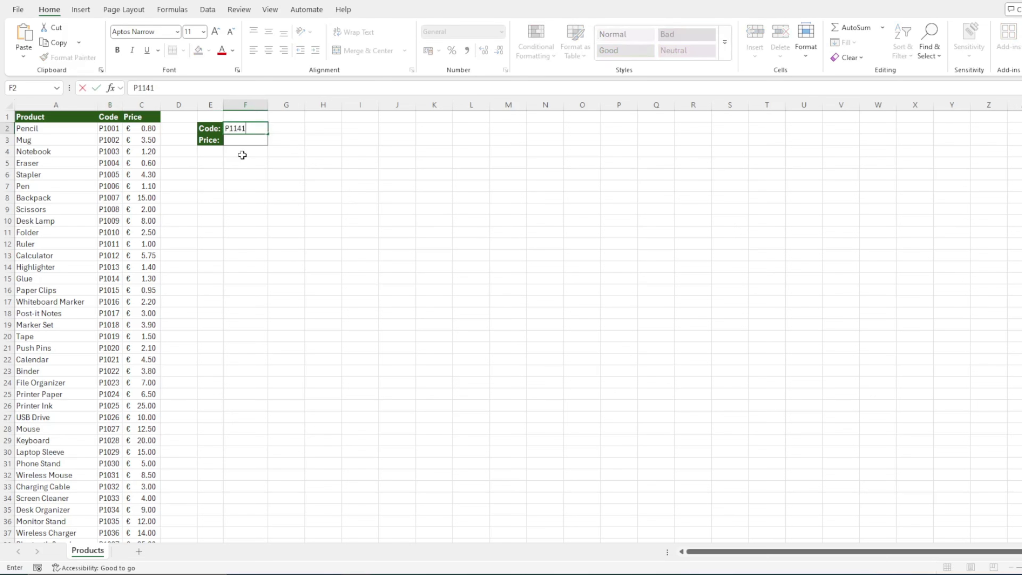
pyautogui.click(521, 253)
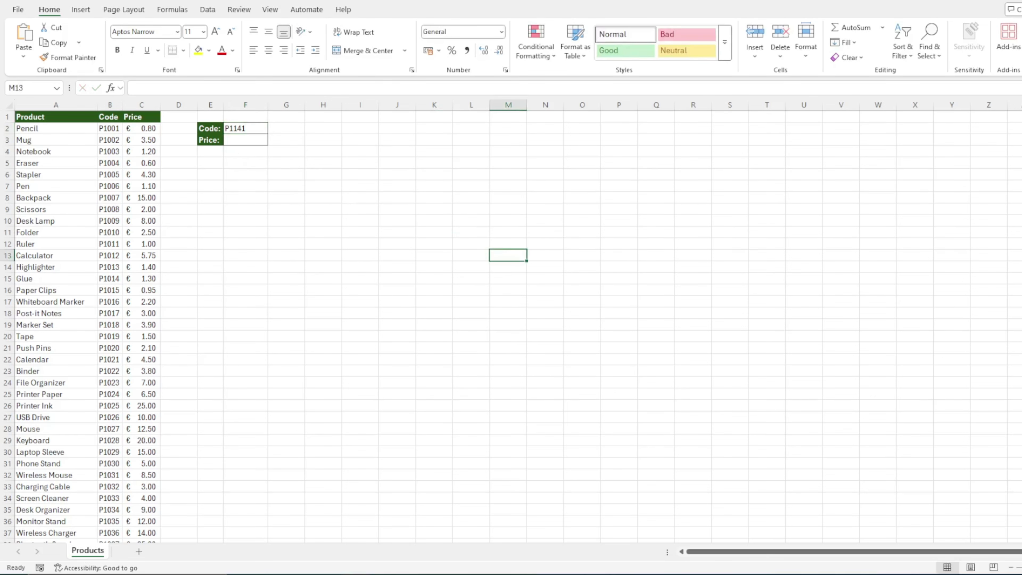
# Step: Start a VLOOKUP formula in the Price cell F3
pyautogui.click(234, 143)
pyautogui.write('=')
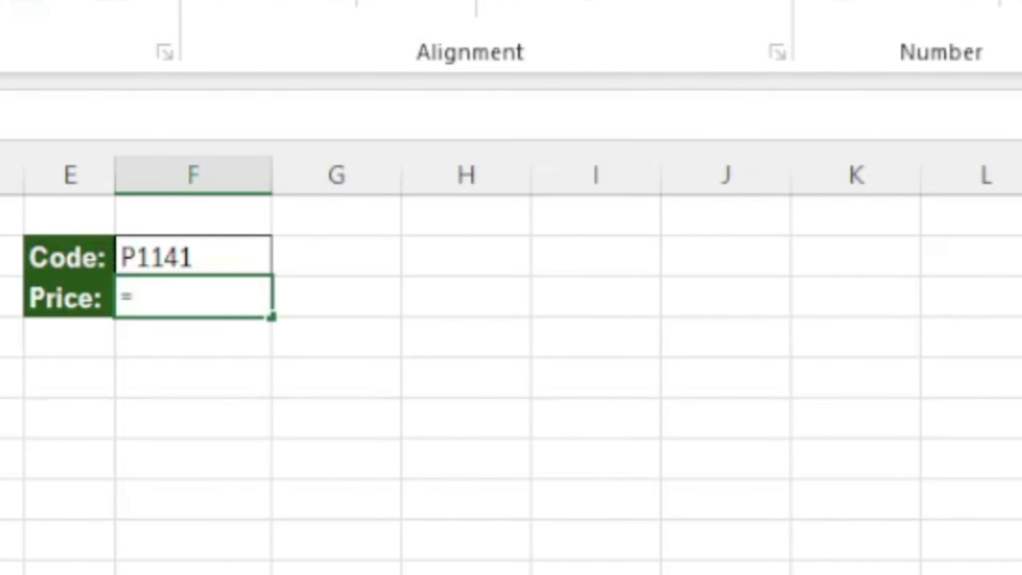
pyautogui.write('VLOOKUP(')
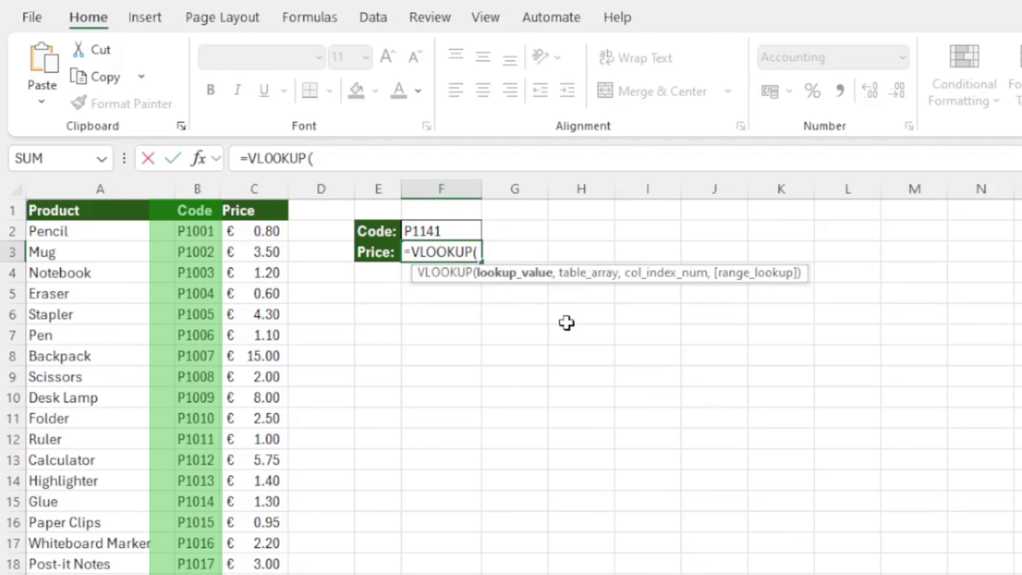
pyautogui.write('P1141')
pyautogui.press('BackSpace')
pyautogui.press('BackSpace')
pyautogui.press('BackSpace')
pyautogui.press('BackSpace')
pyautogui.press('BackSpace')
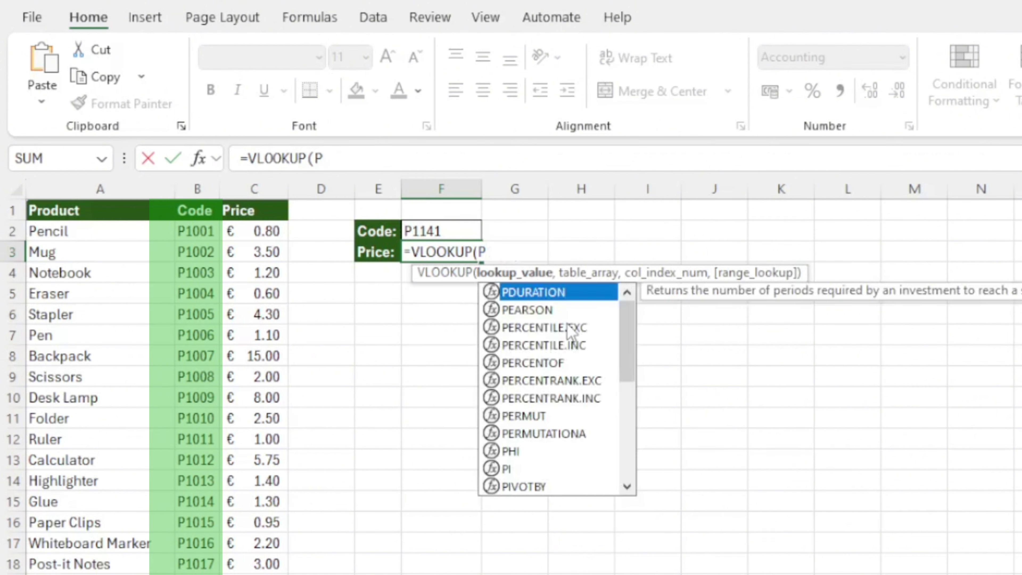
# Step: Fill in the VLOOKUP arguments with F2 as lookup value, B2:C181 as table, column 2 and FALSE for exact match
pyautogui.click(454, 231)
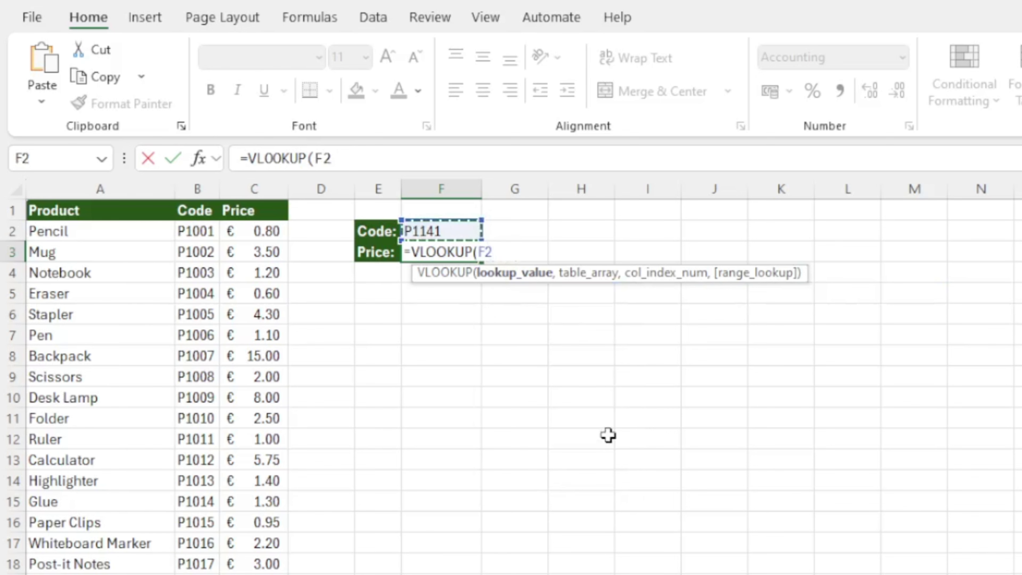
pyautogui.write(',')
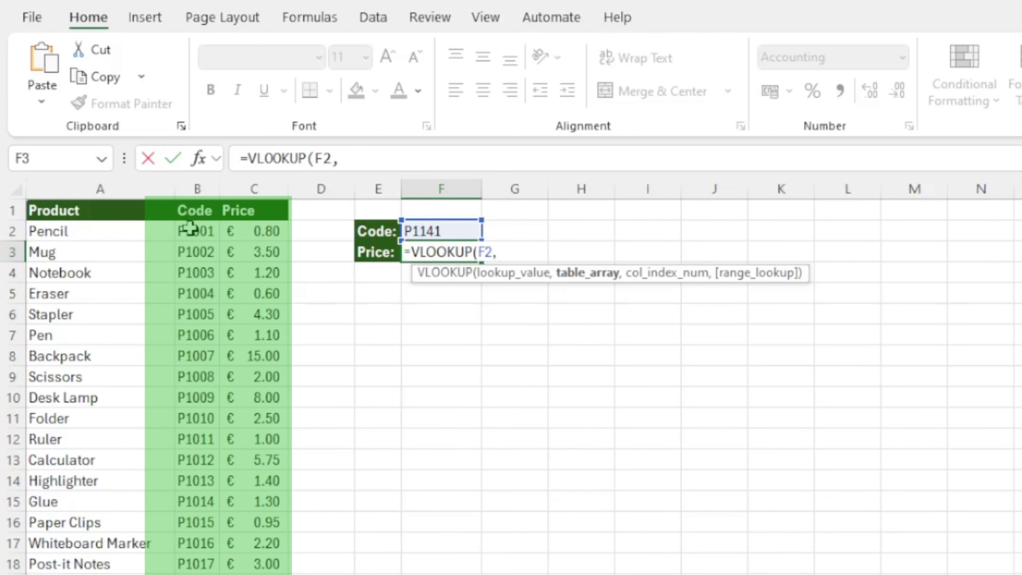
pyautogui.moveTo(189, 230); pyautogui.dragTo(261, 573)
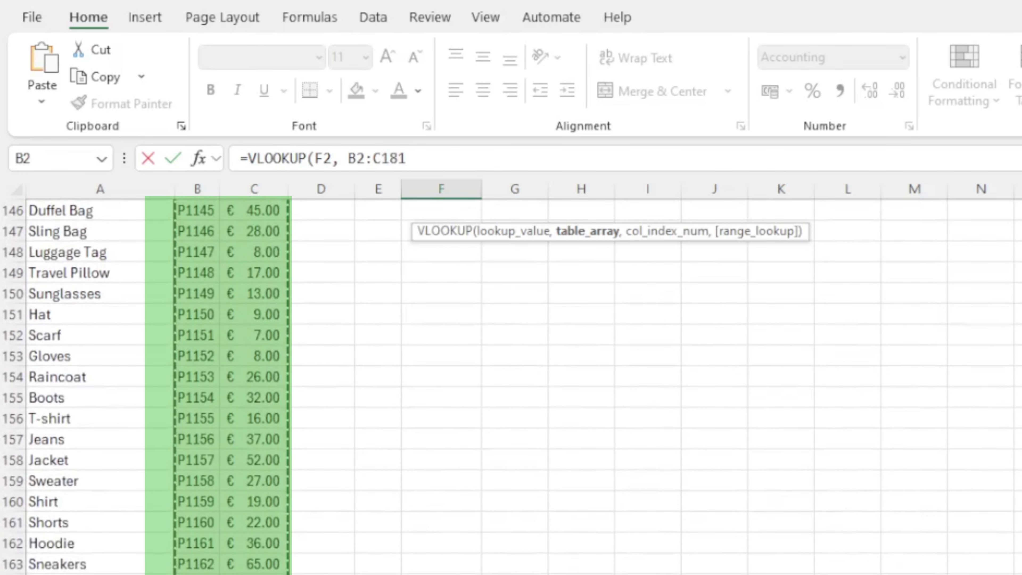
pyautogui.scroll(20, 262, 564)
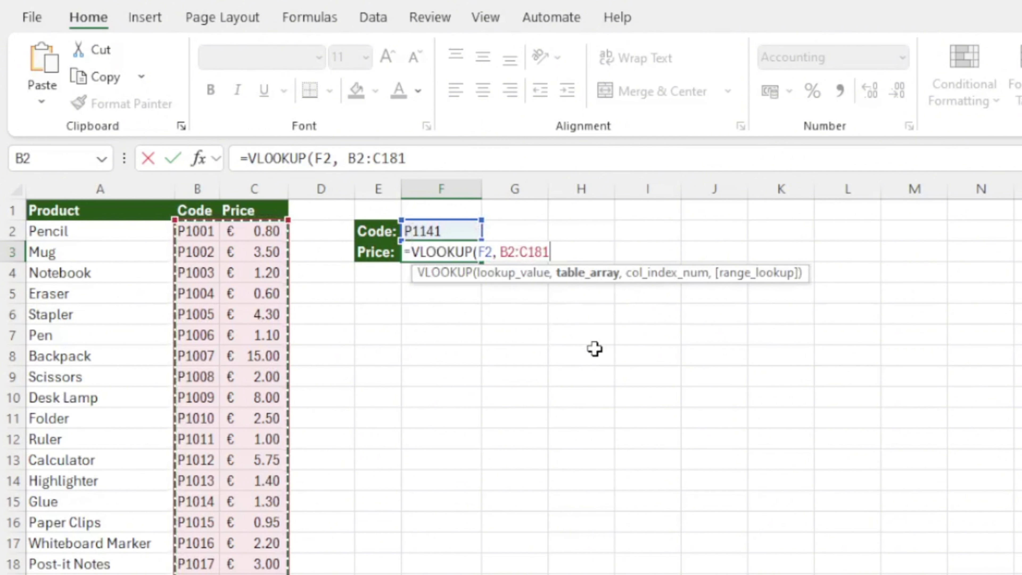
pyautogui.write(',')
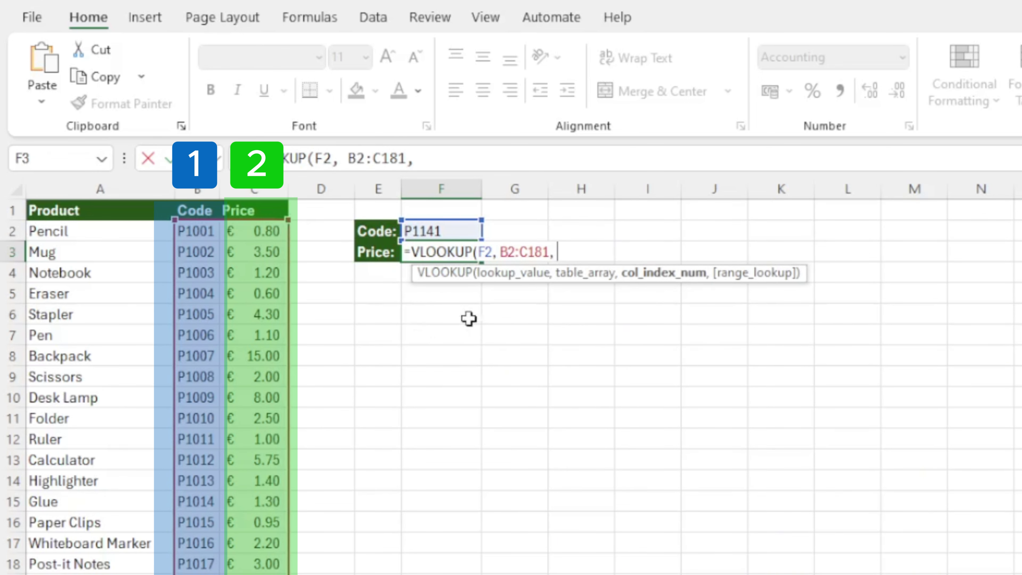
pyautogui.write('2,')
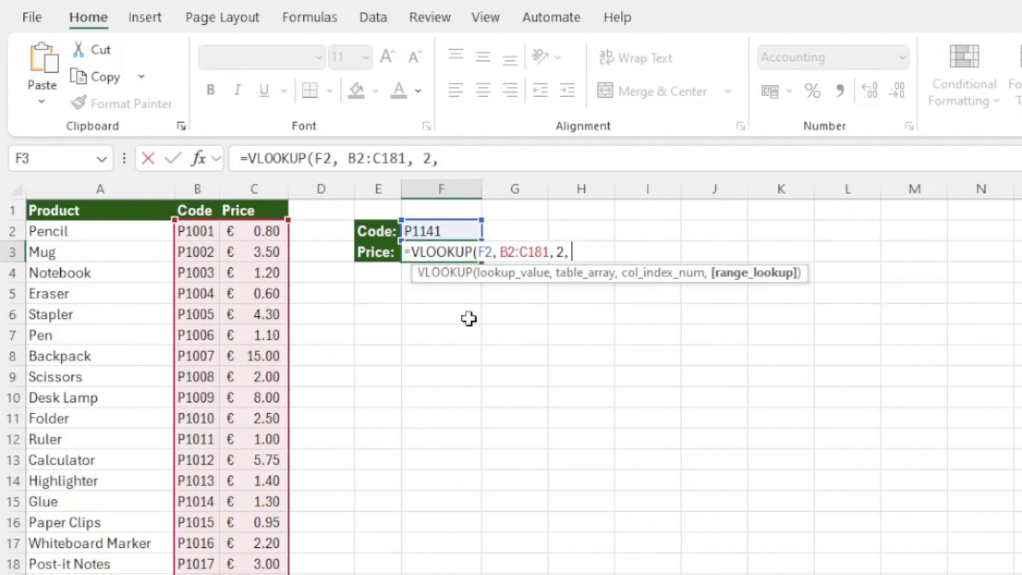
pyautogui.write(' FALSE')
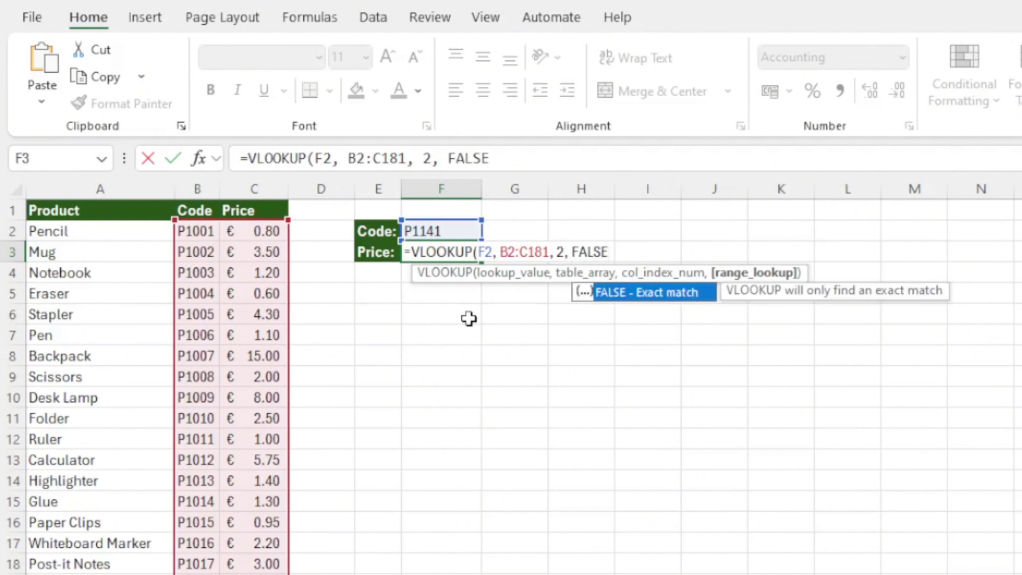
pyautogui.write(')')
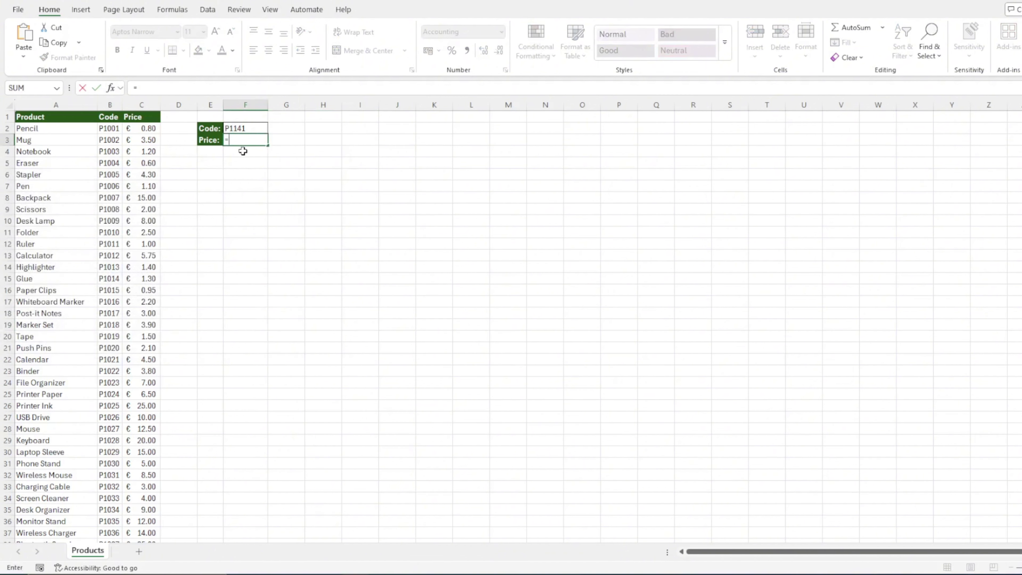
# Step: Enter the formula =VLOOKUP(F2, B2:C181, 2, FALSE) in cell F3
pyautogui.write('VLOOKUP(')
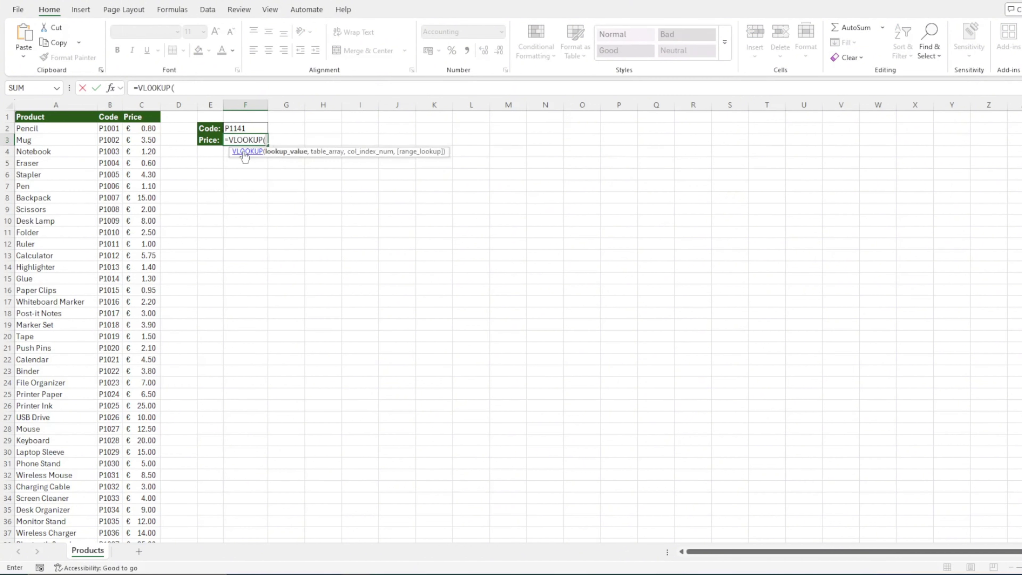
pyautogui.write('F2')
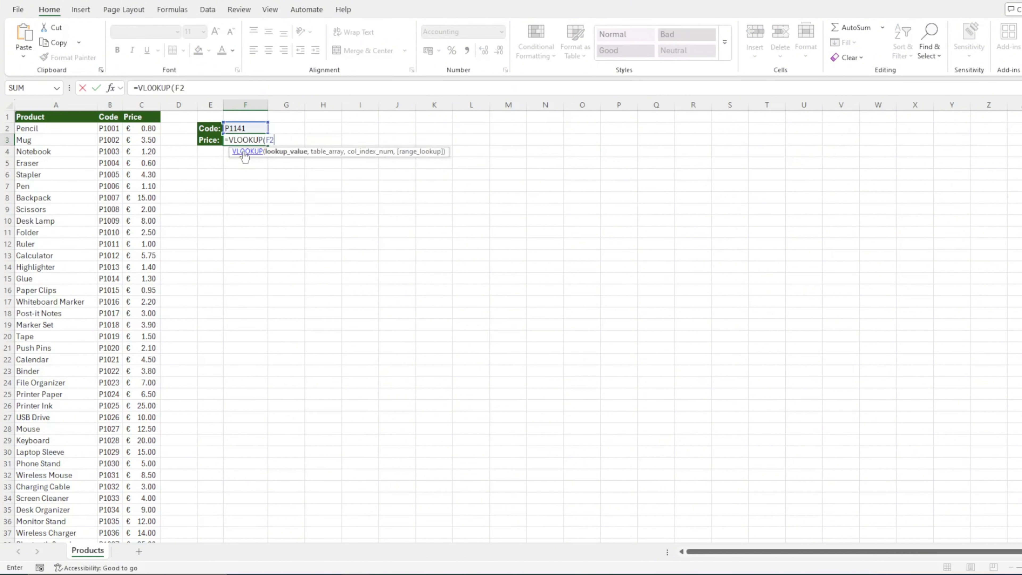
pyautogui.write(', B2:C181')
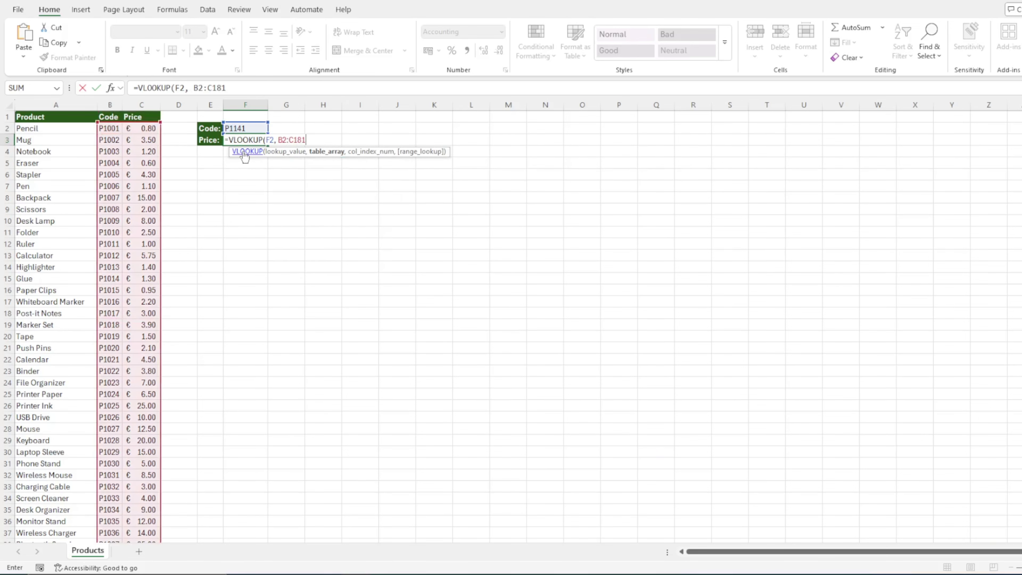
pyautogui.write(', 2, FALSE')
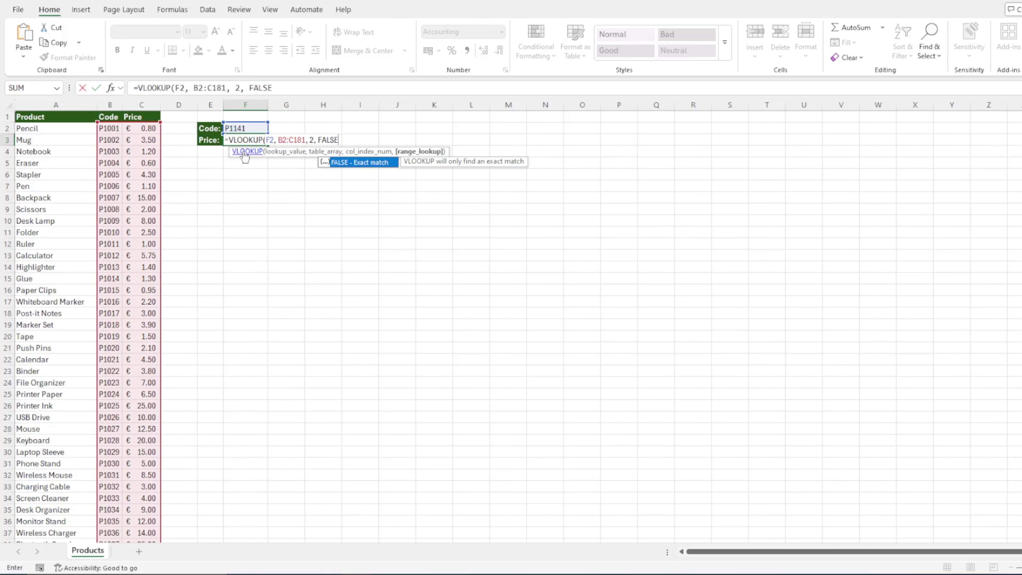
pyautogui.write(')')
pyautogui.press('Return')
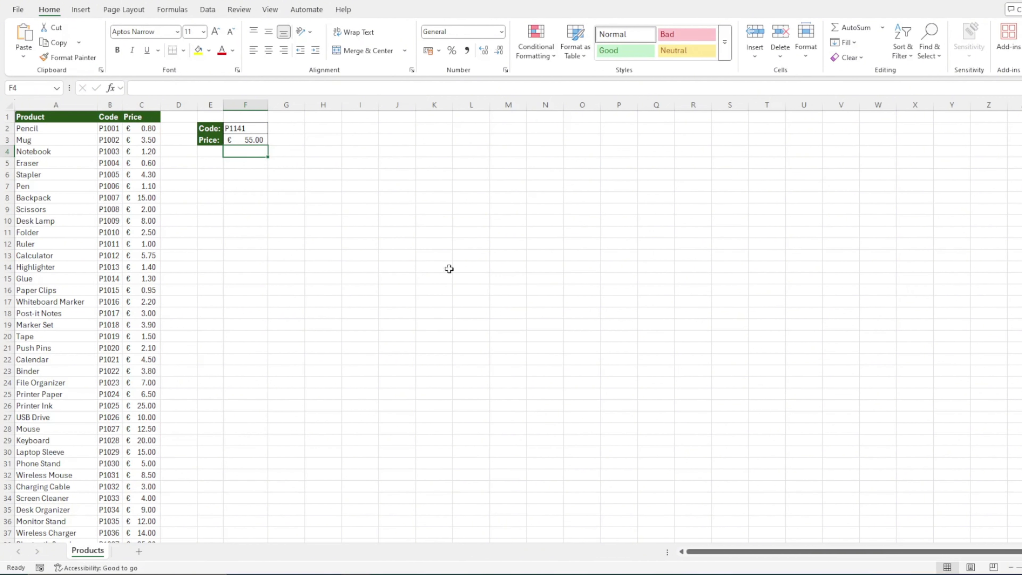
# Step: Find the Violin in the product list and copy its code P1067 from cell B68
pyautogui.scroll(-20, 125, 326)
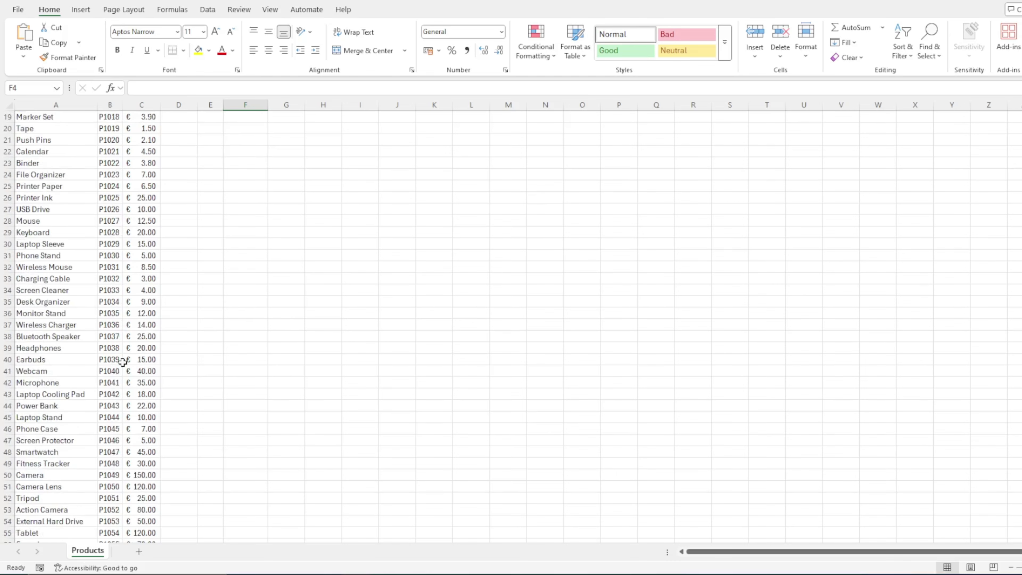
pyautogui.scroll(-11, 126, 387)
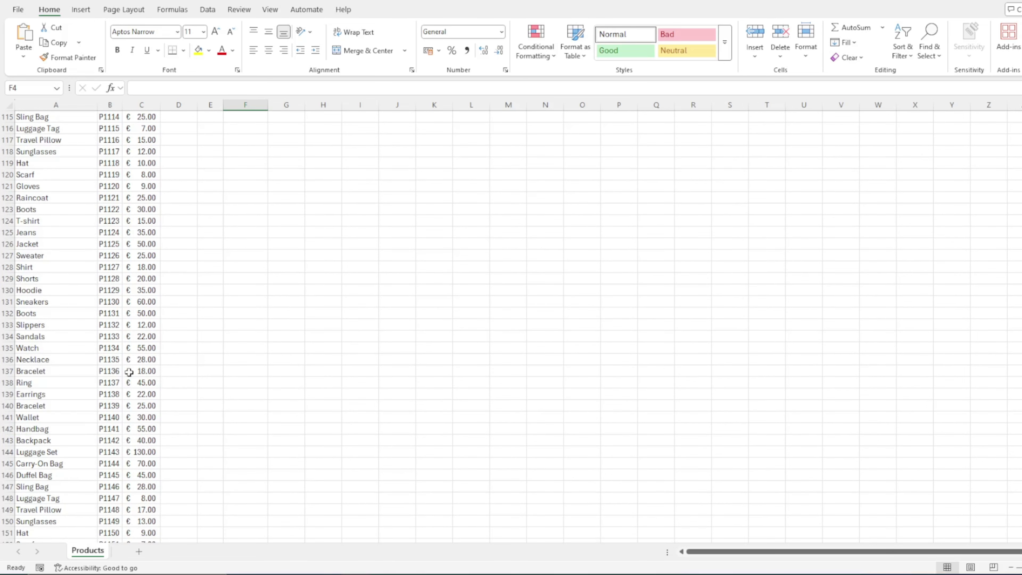
pyautogui.scroll(7, 129, 373)
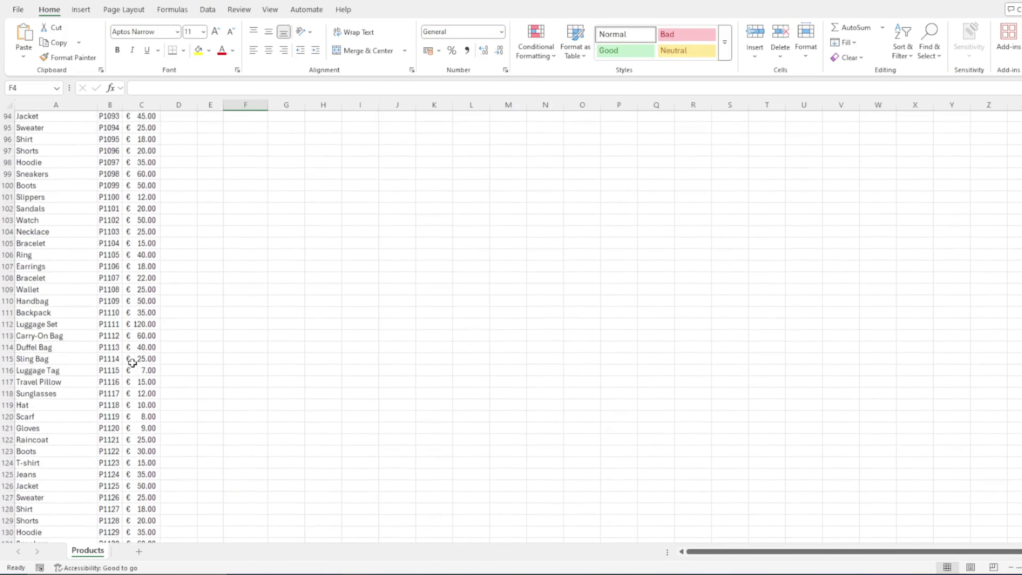
pyautogui.scroll(9, 132, 362)
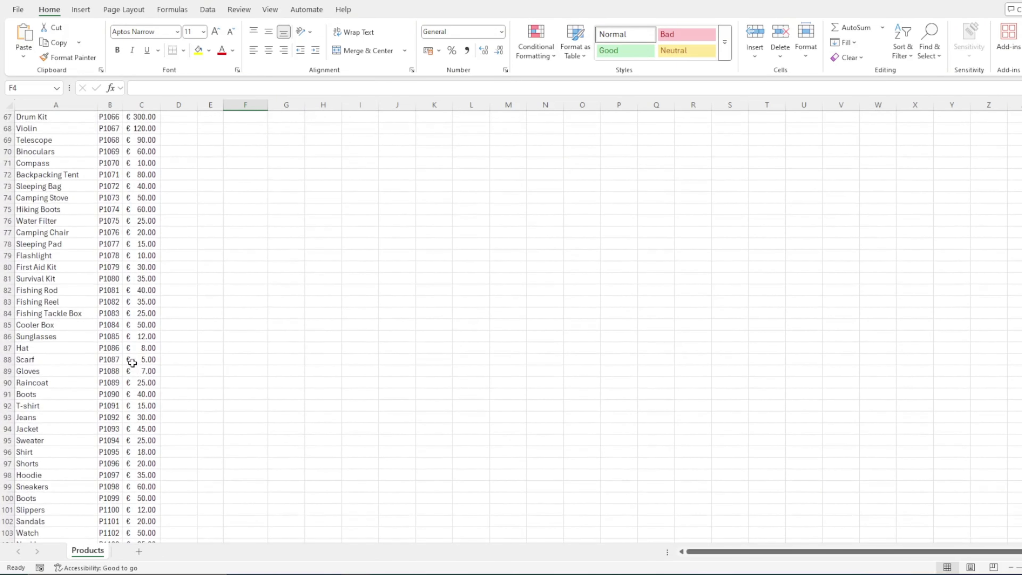
pyautogui.scroll(3, 133, 362)
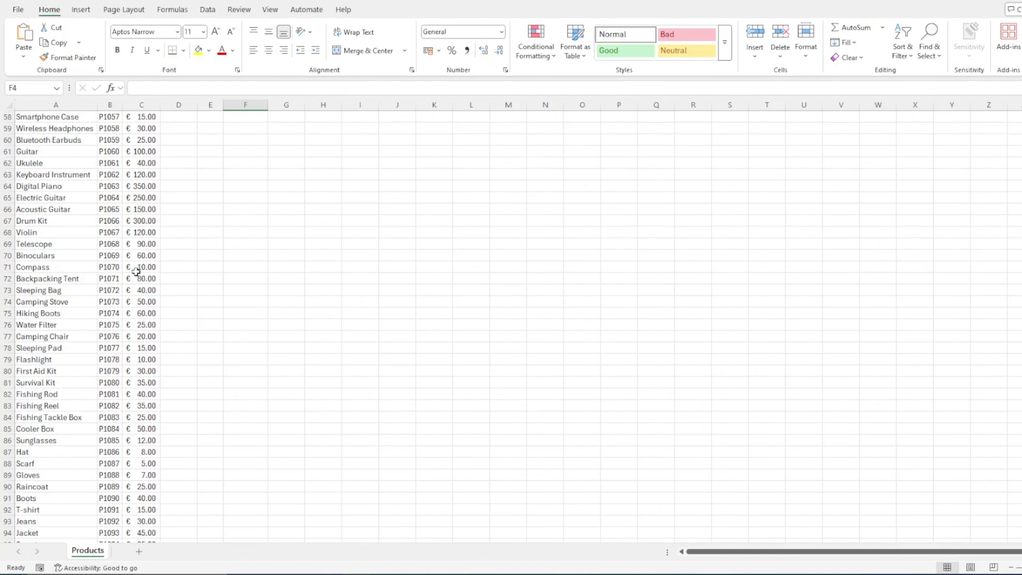
pyautogui.click(110, 233)
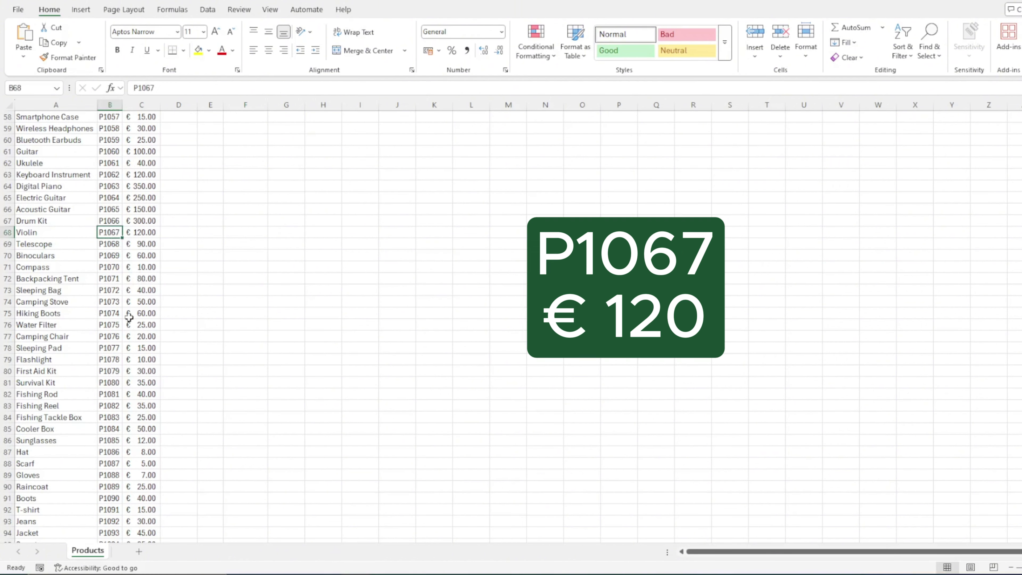
pyautogui.hotkey('ctrl', 'c')
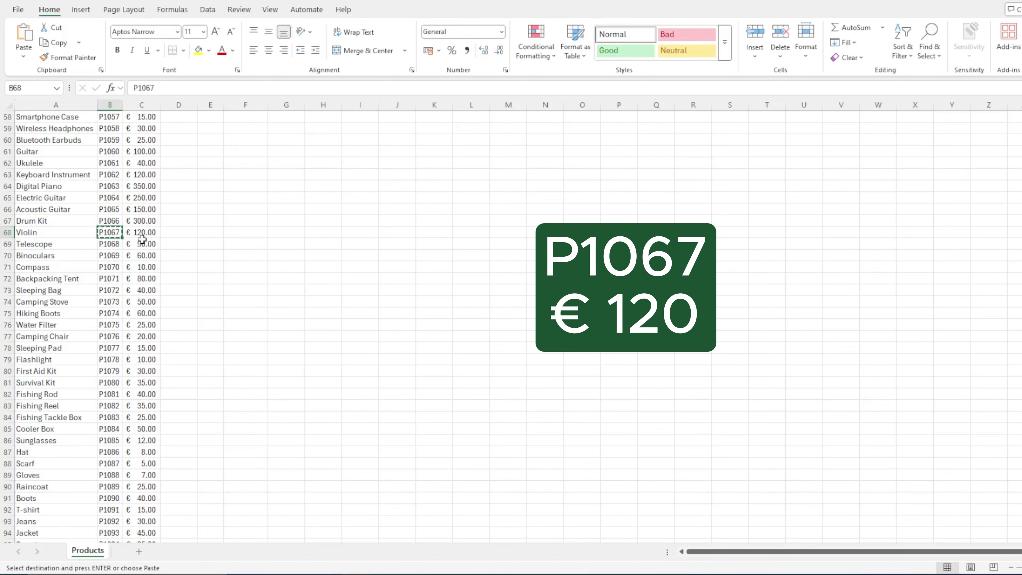
# Step: Replace the lookup code in cell F2 with the copied code P1067
pyautogui.scroll(19, 256, 298)
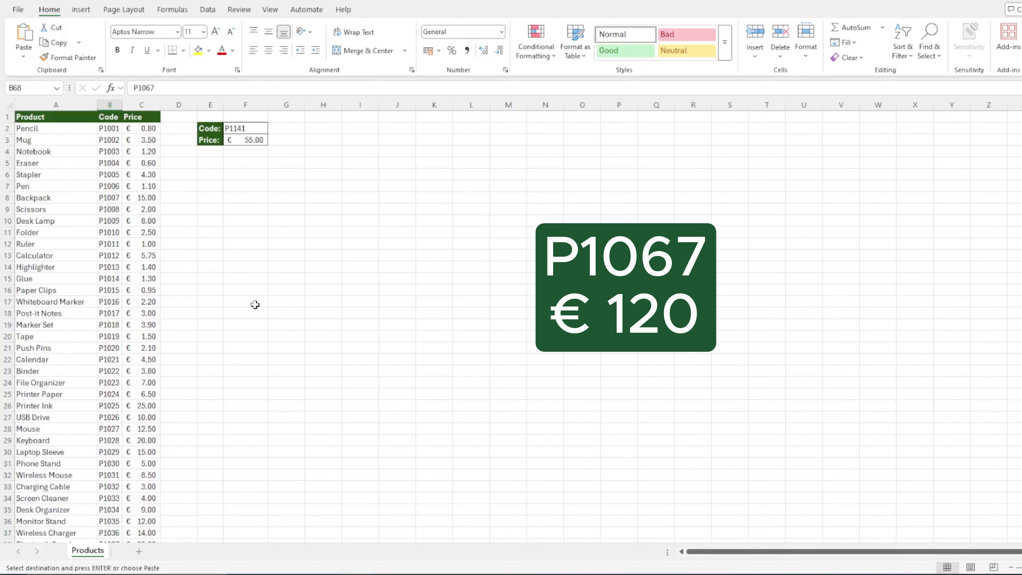
pyautogui.click(250, 129)
pyautogui.hotkey('ctrl', 'v')
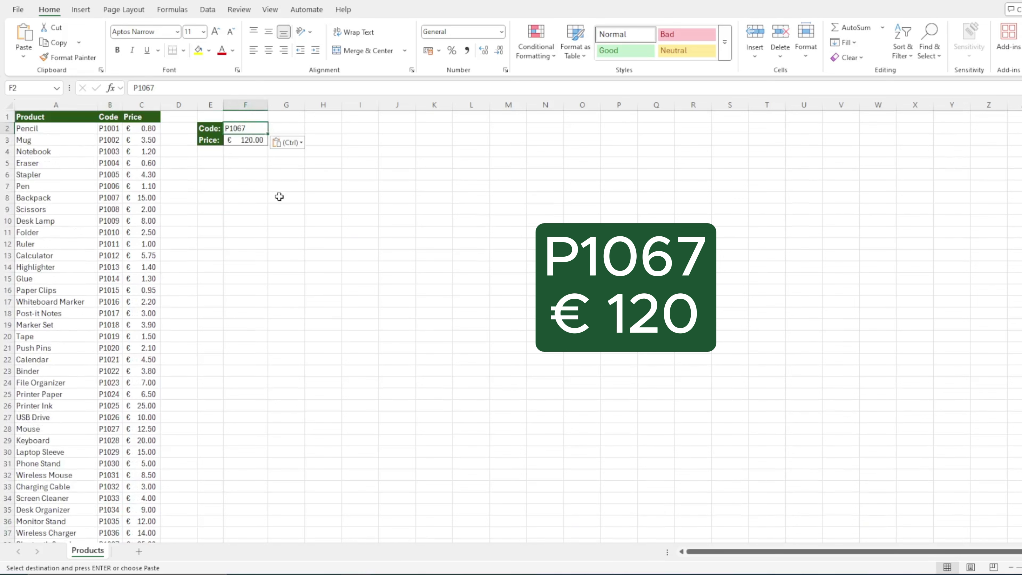
pyautogui.click(266, 187)
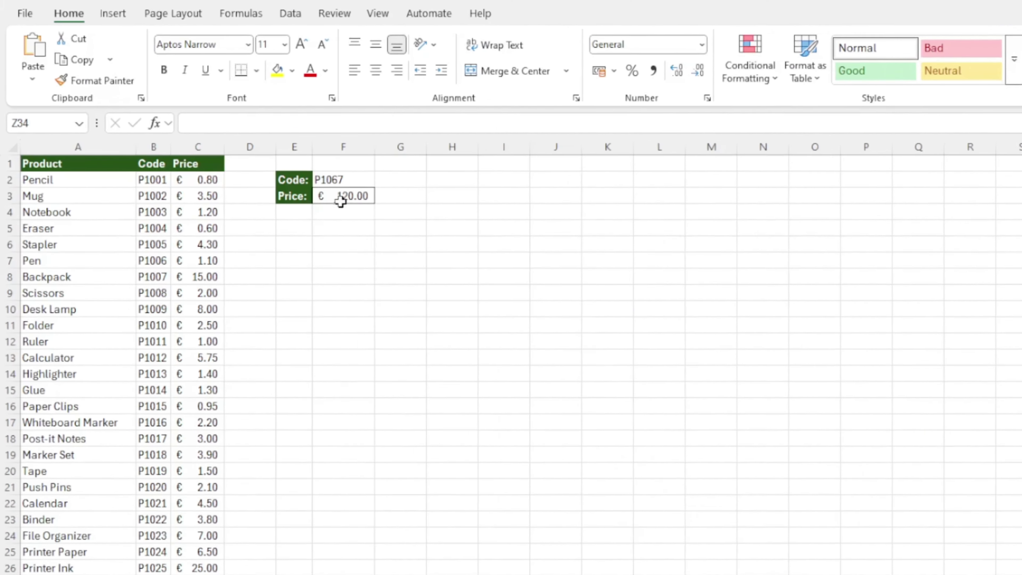
# Step: Review each VLOOKUP argument of the price formula in cell F3 in the Function Arguments dialog, leaving the formula as is
pyautogui.click(246, 140)
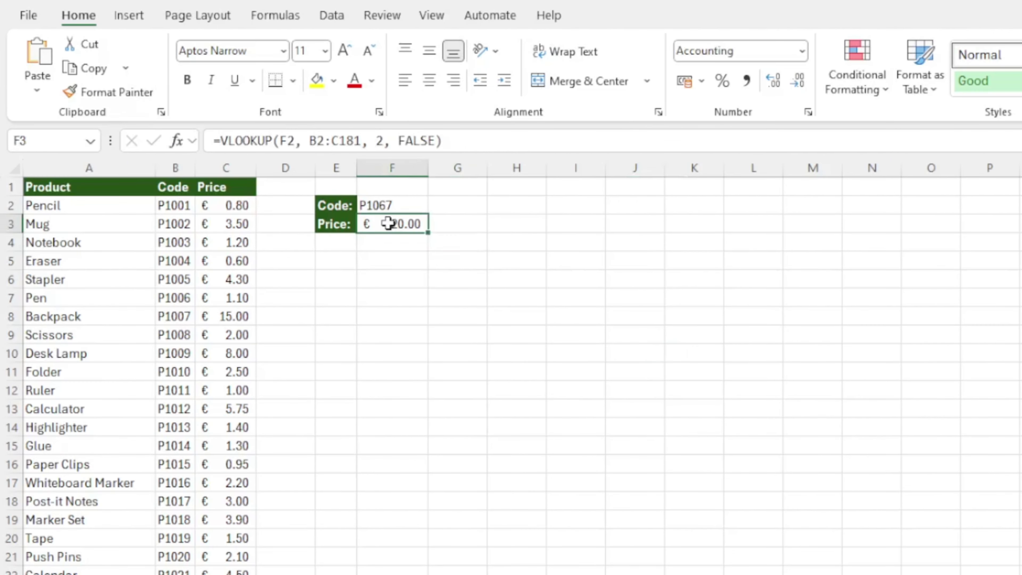
pyautogui.click(178, 141)
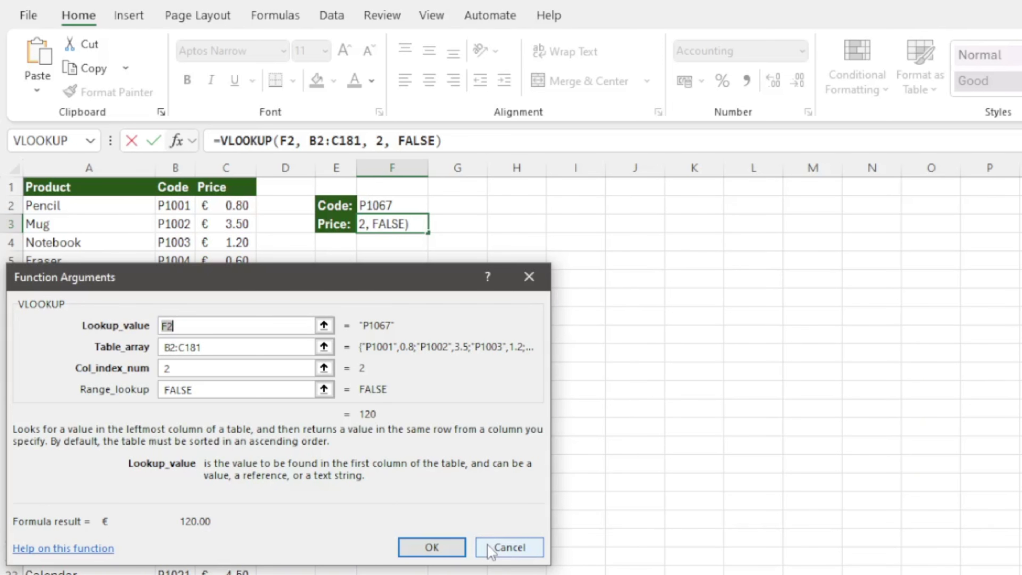
pyautogui.click(203, 349)
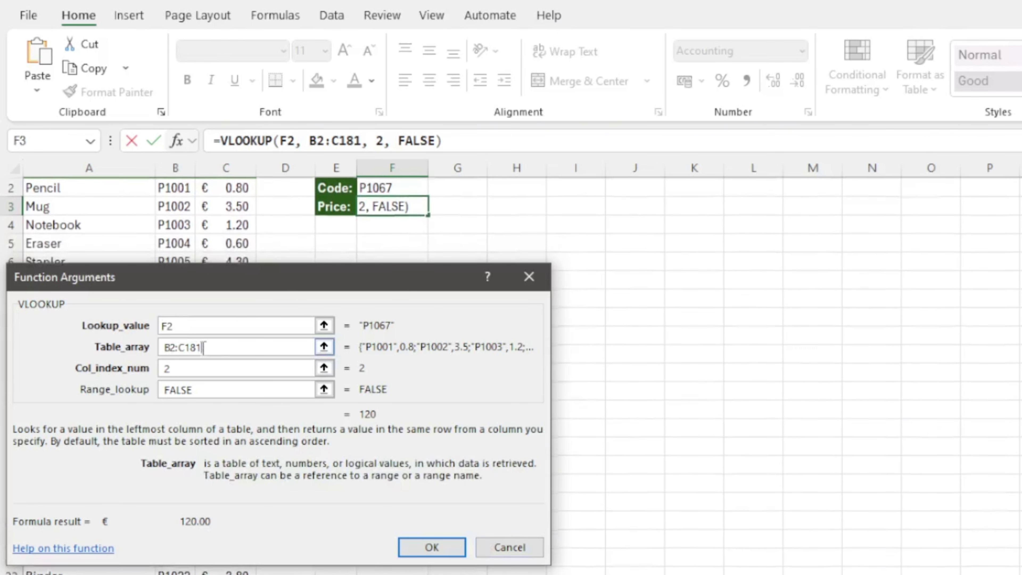
pyautogui.click(224, 367)
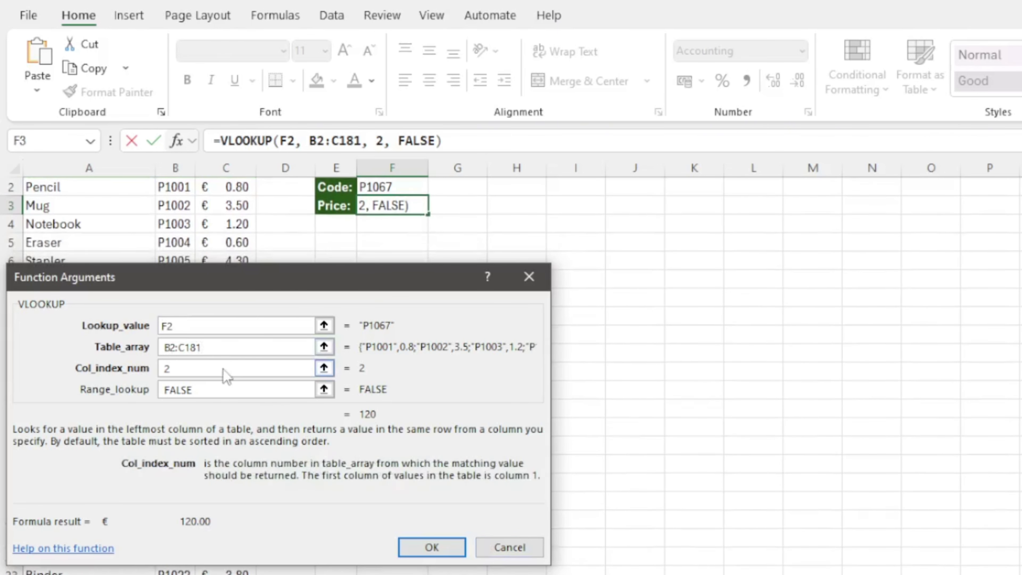
pyautogui.click(243, 391)
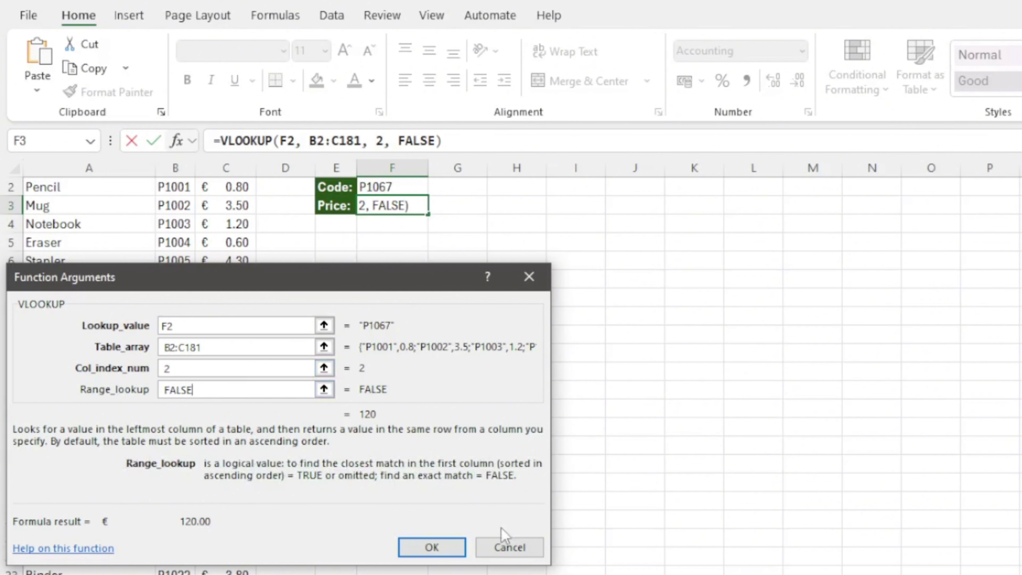
pyautogui.click(511, 547)
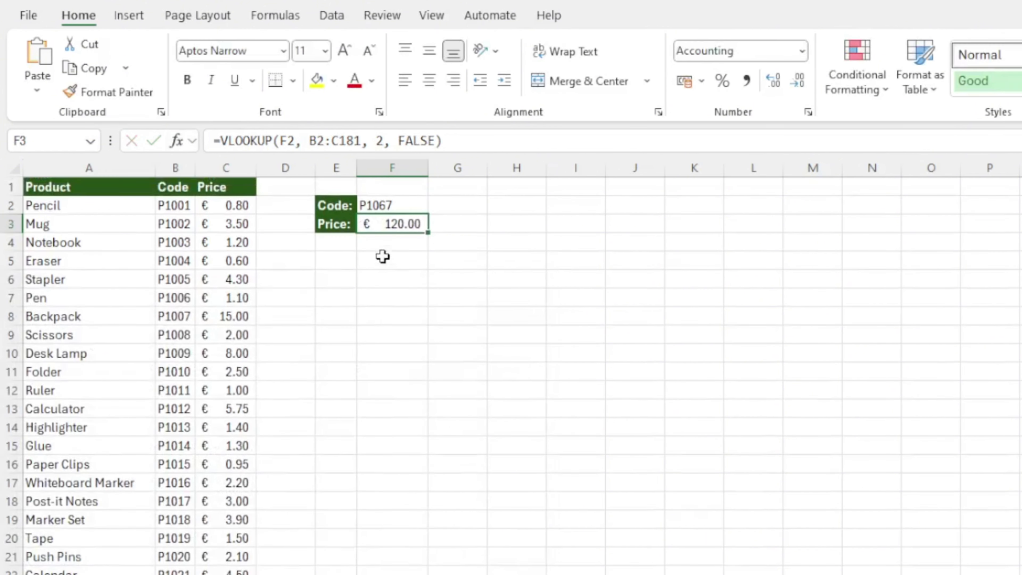
# Step: Search the function library for "vlookup" and start inserting the VLOOKUP function in cell F5
pyautogui.click(366, 260)
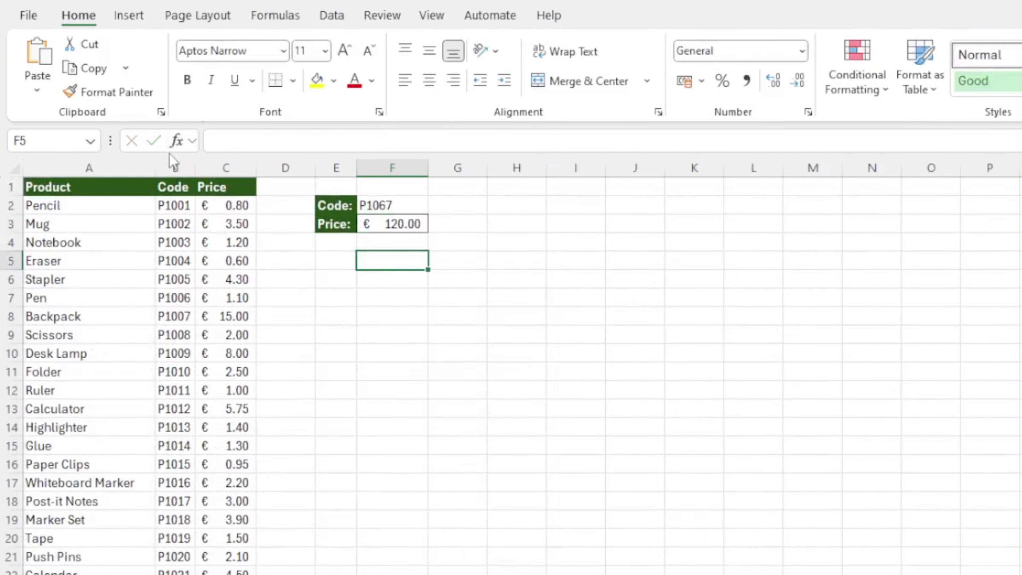
pyautogui.click(177, 141)
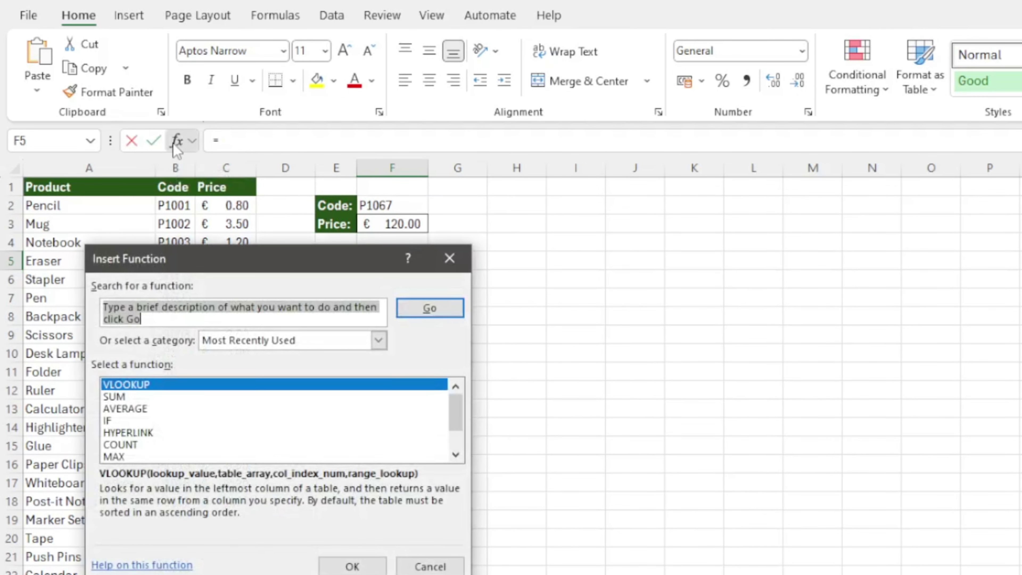
pyautogui.click(222, 314)
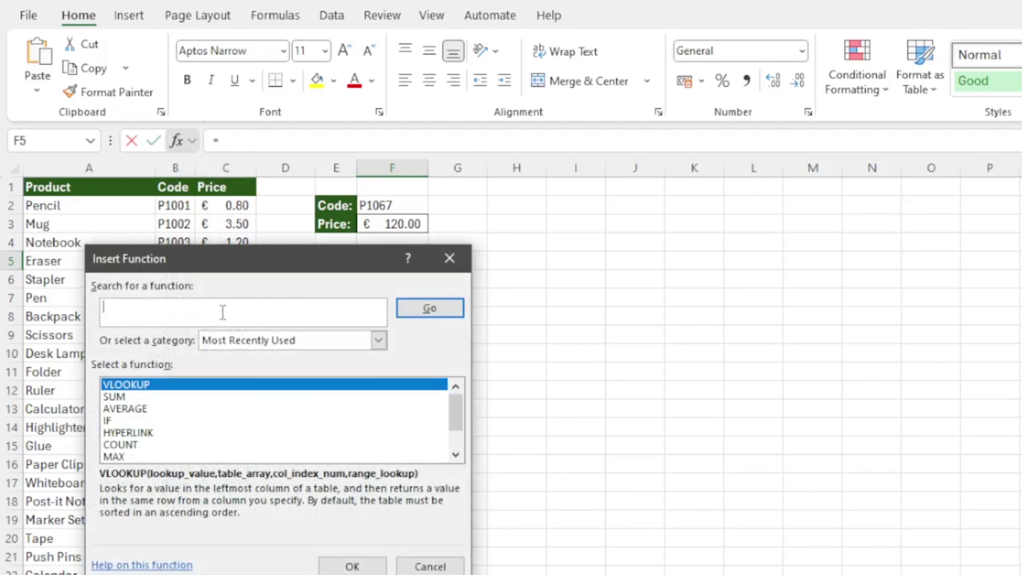
pyautogui.press('Return')
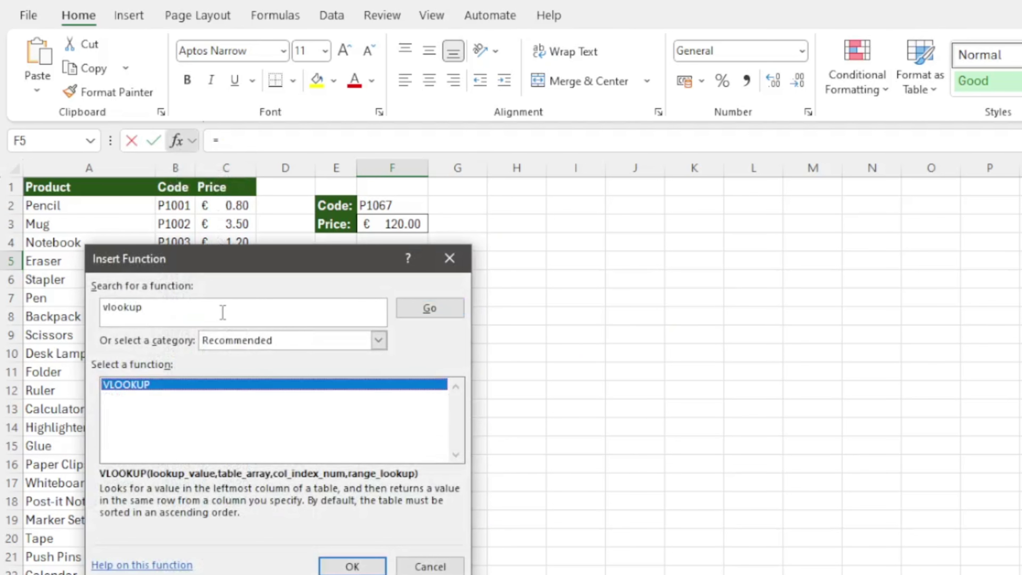
pyautogui.doubleClick(200, 386)
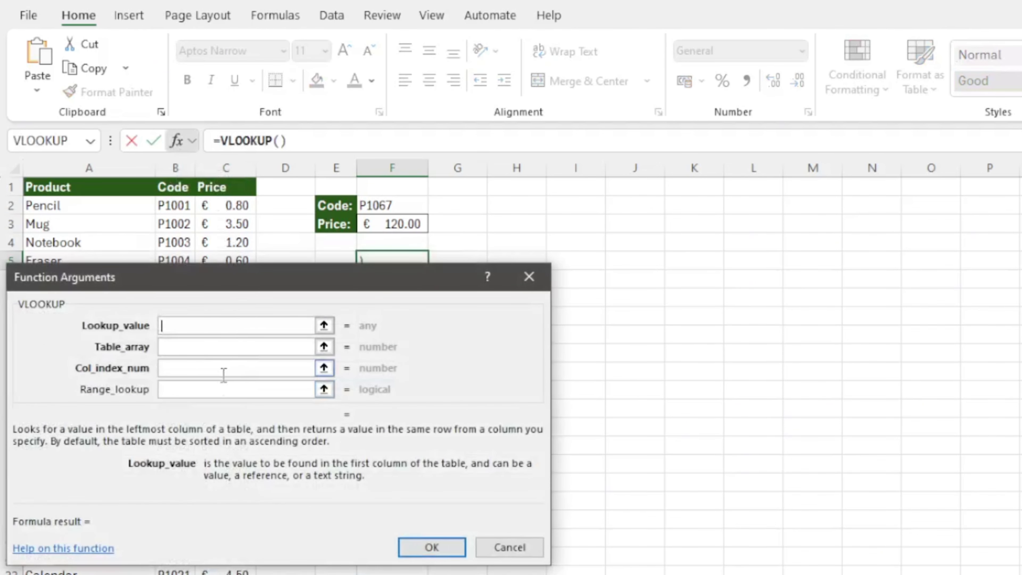
# Step: Complete the VLOOKUP in F5 with lookup value F2, table array B2:C181, column index 2 and range lookup FALSE
pyautogui.write('F2')
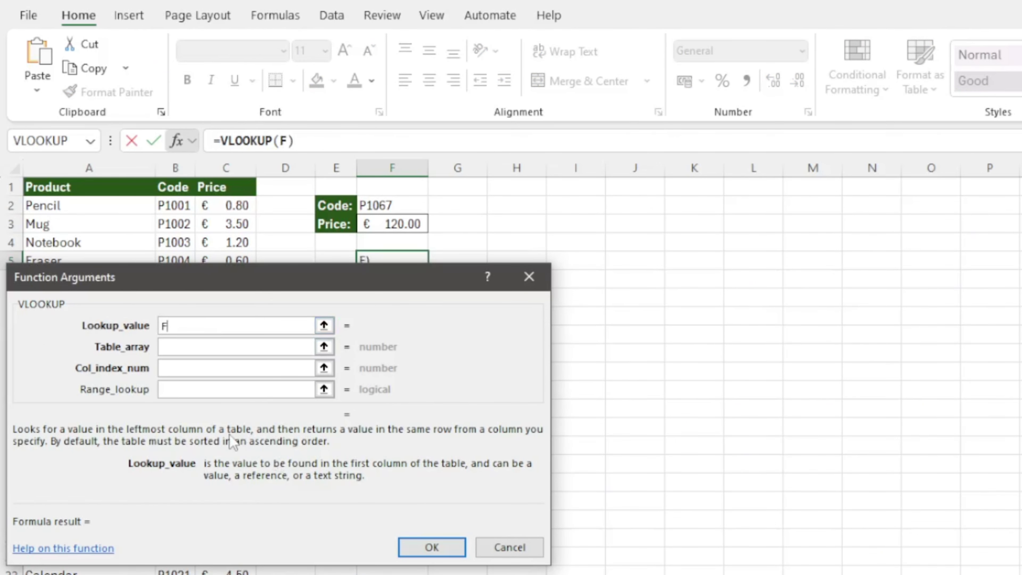
pyautogui.click(267, 353)
pyautogui.write('B')
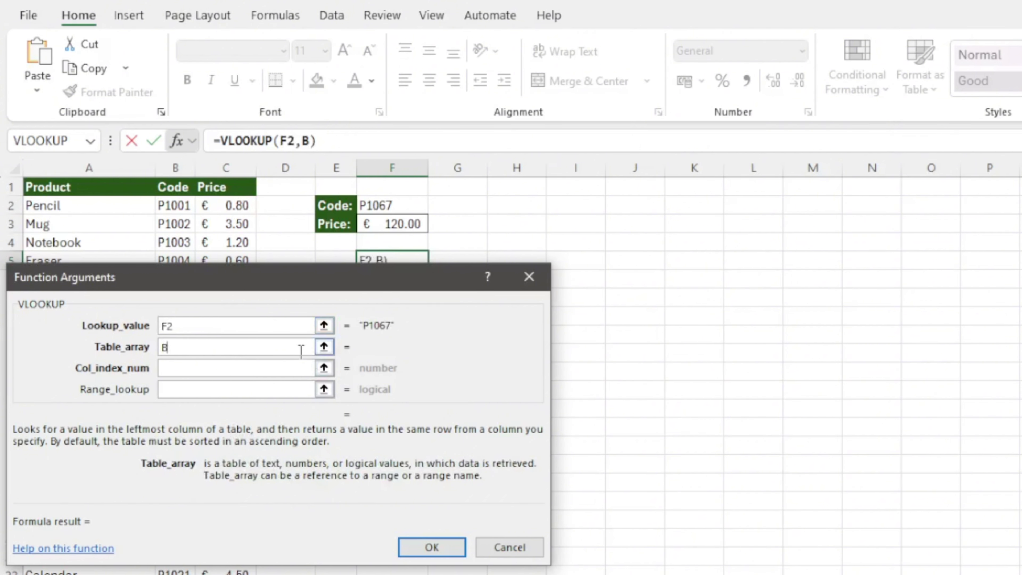
pyautogui.write('2:C181')
pyautogui.press('Tab')
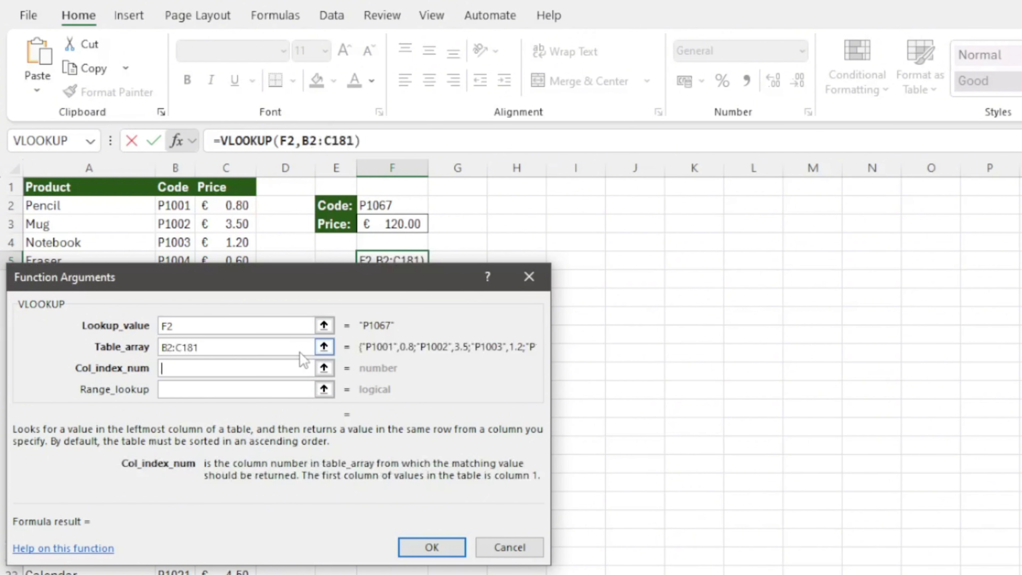
pyautogui.write('2')
pyautogui.press('Tab')
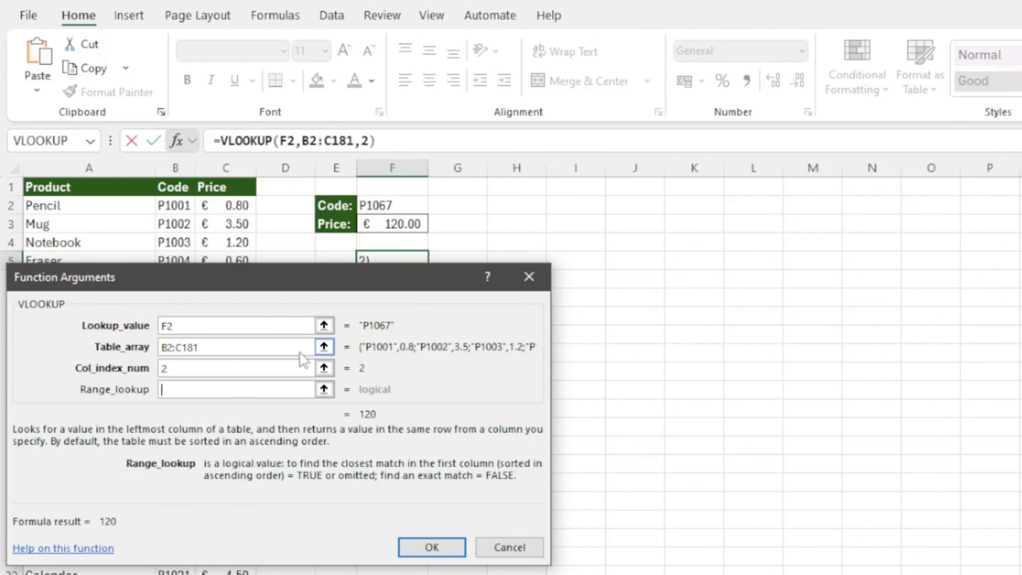
pyautogui.write('FALSE')
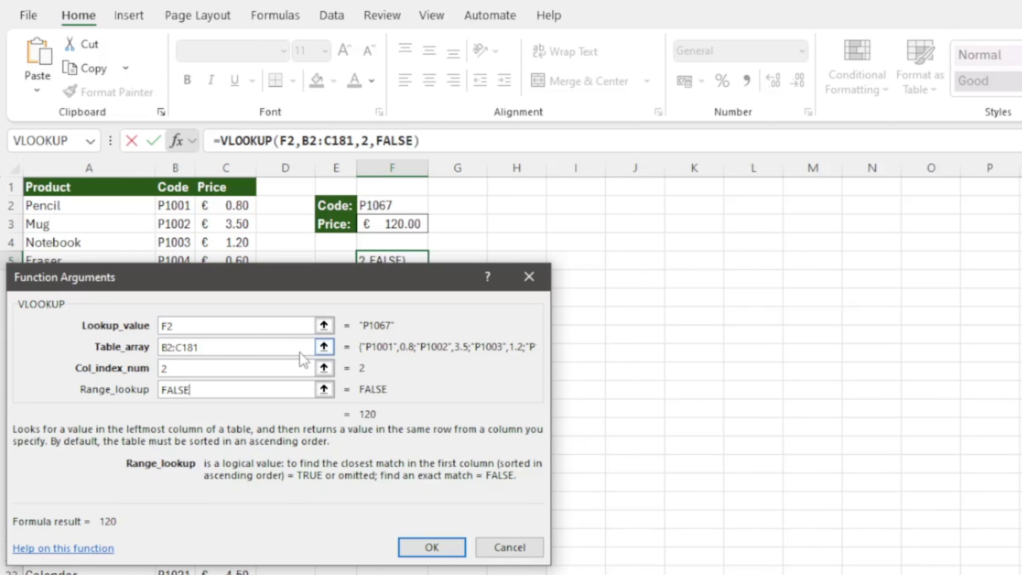
pyautogui.click(446, 549)
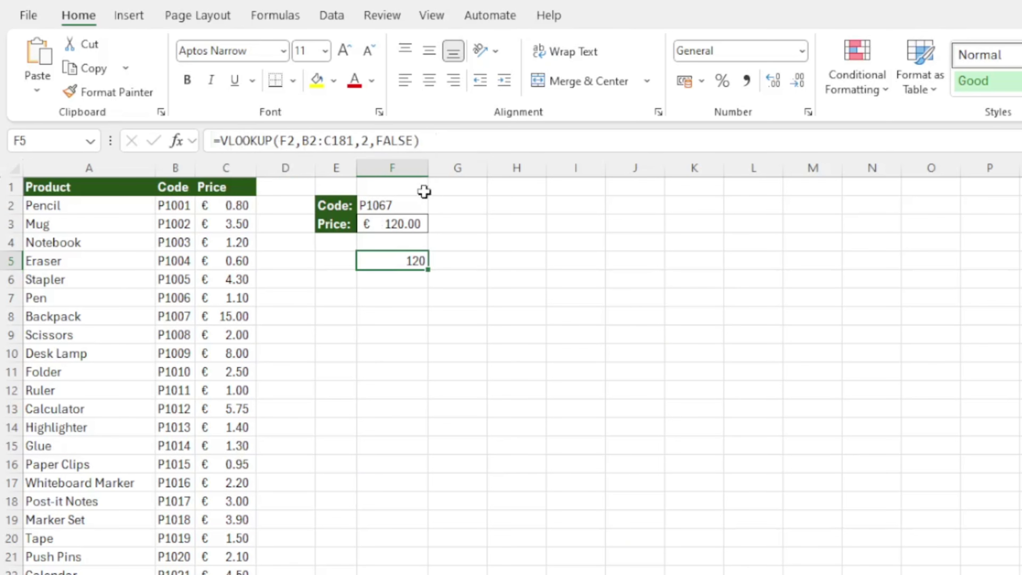
# Step: Change the lookup code in cell F2 to P1001
pyautogui.click(422, 206)
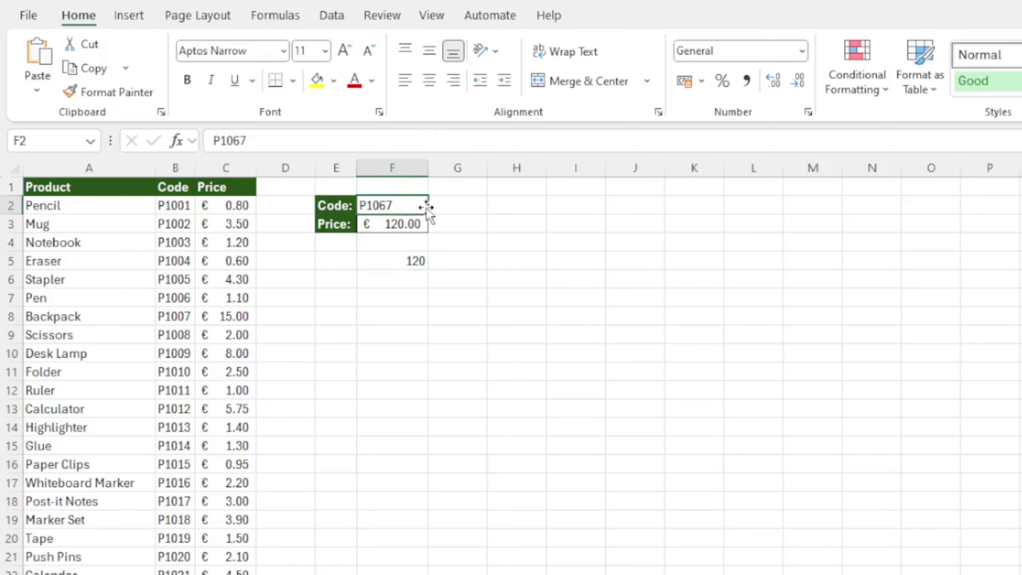
pyautogui.doubleClick(411, 206)
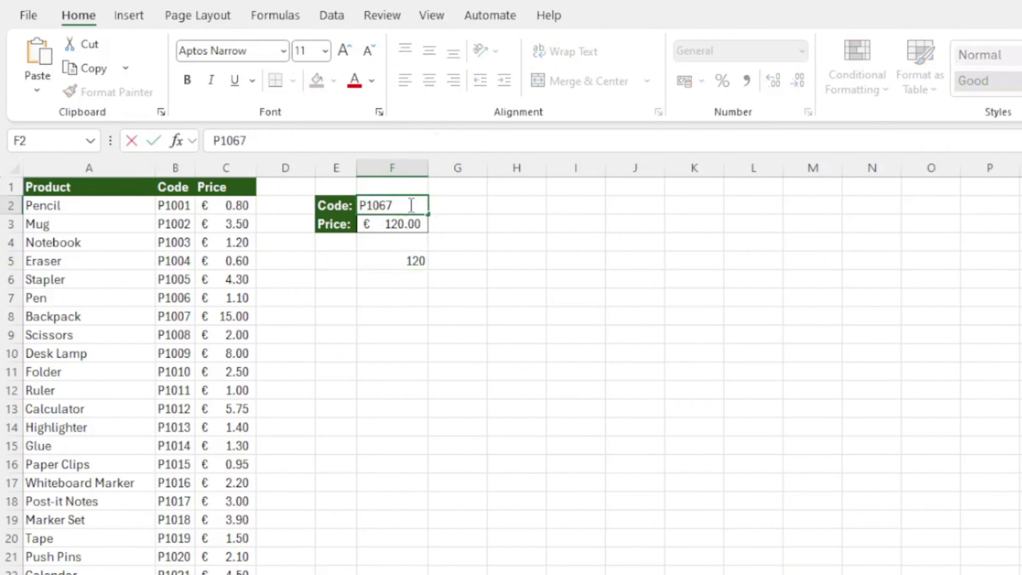
pyautogui.press('BackSpace')
pyautogui.press('BackSpace')
pyautogui.write('01')
pyautogui.press('Return')
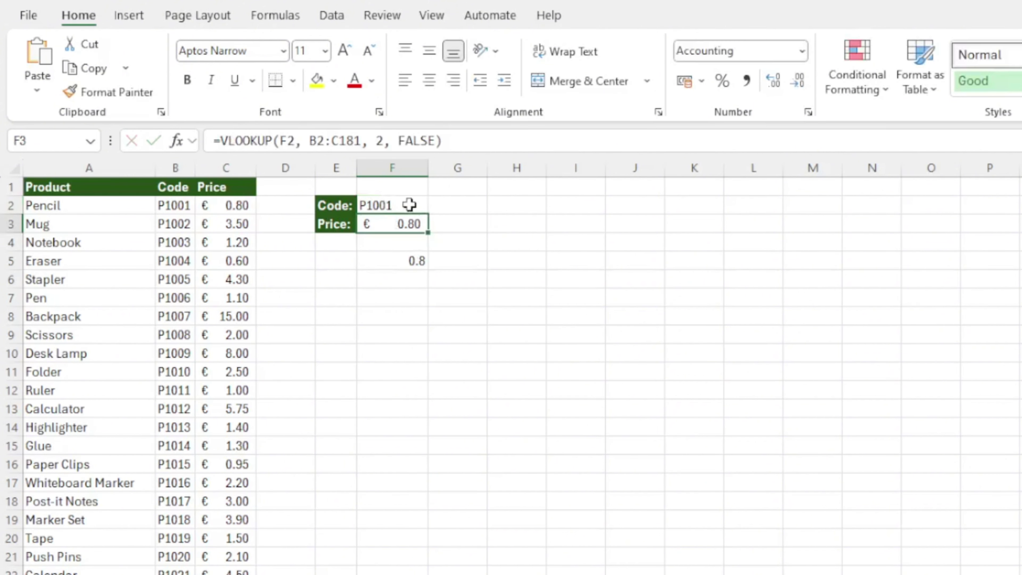